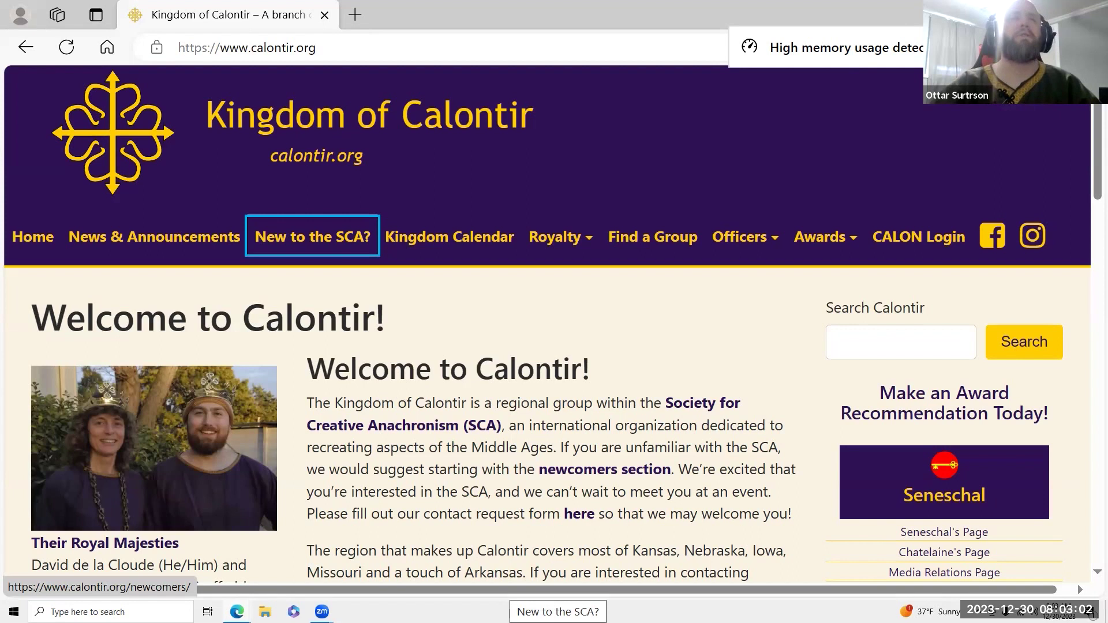
- Open the New to the SCA? page and follow its "Interested in more information?" link to the contact request form
key(Return)
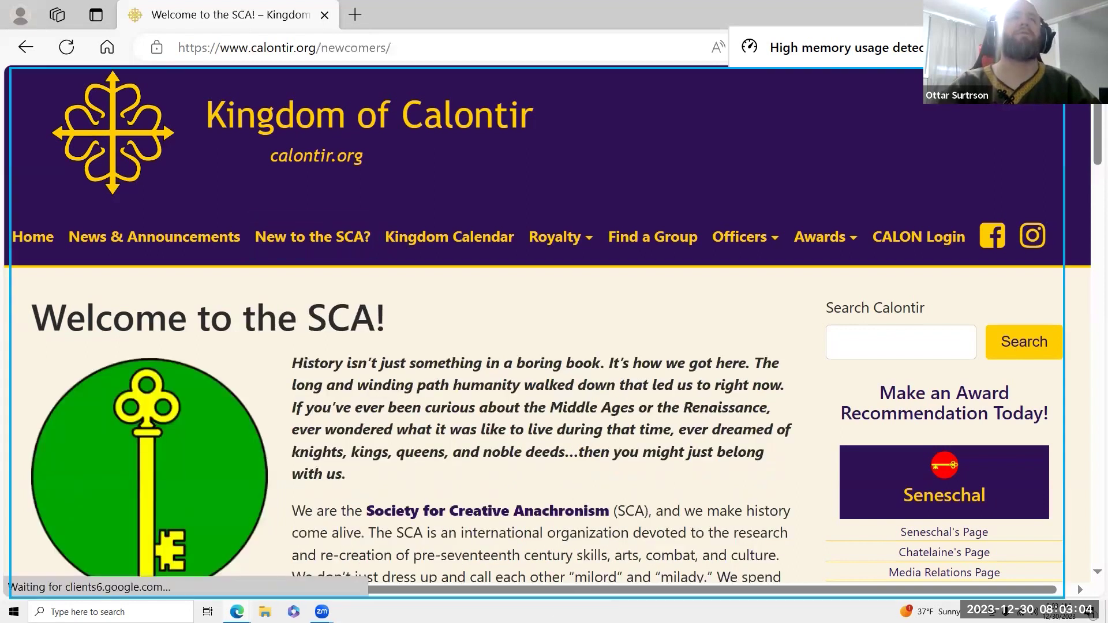
key(Tab)
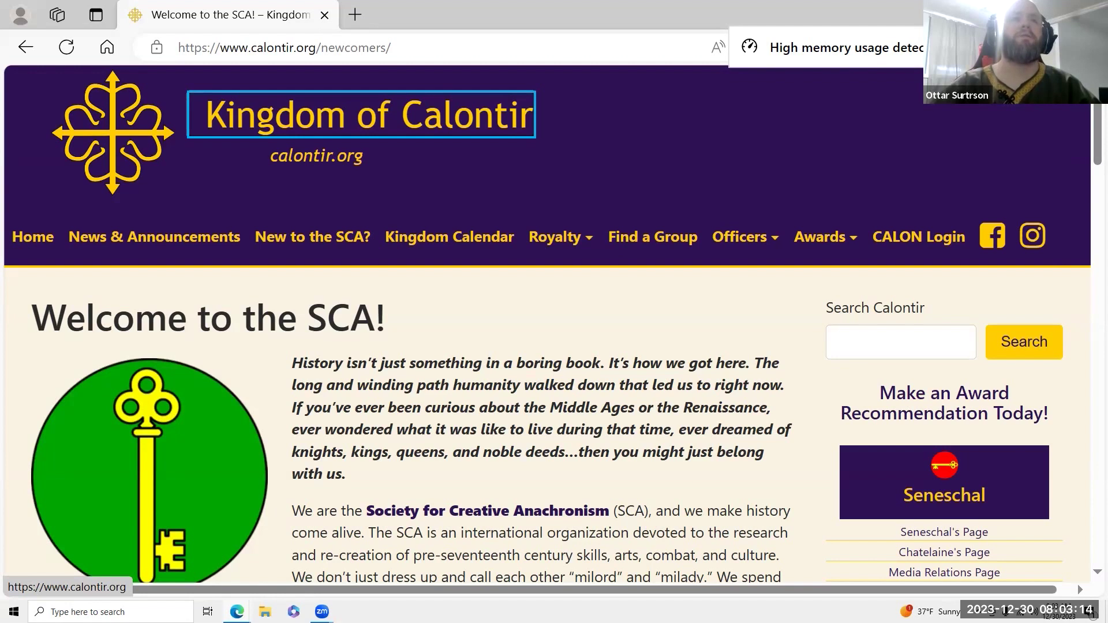
key(Tab)
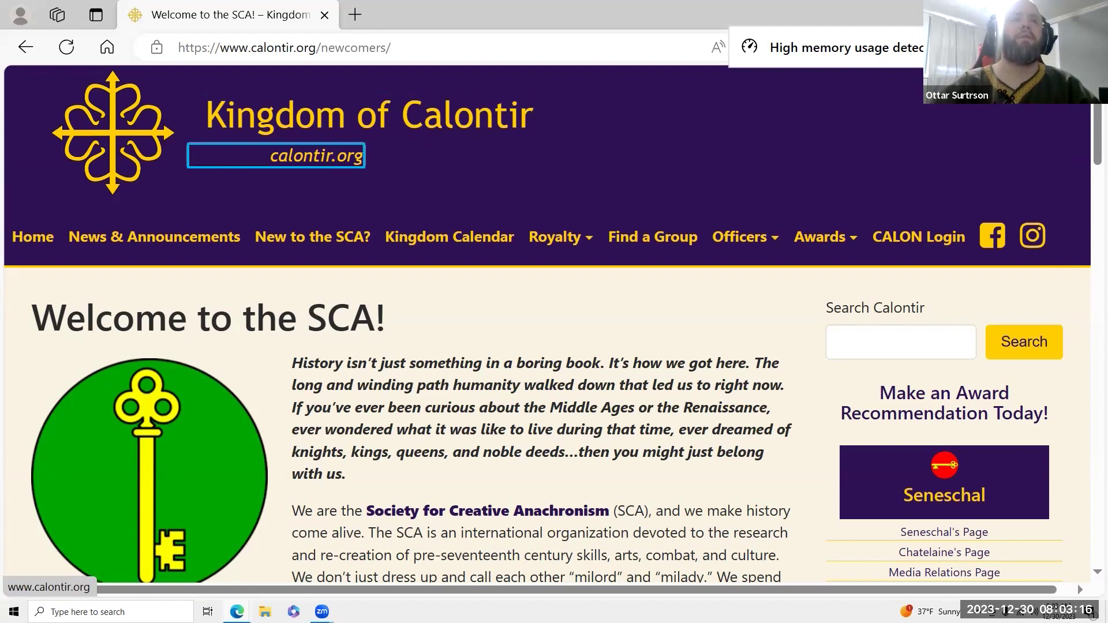
key(shift+Tab)
key(shift+Tab)
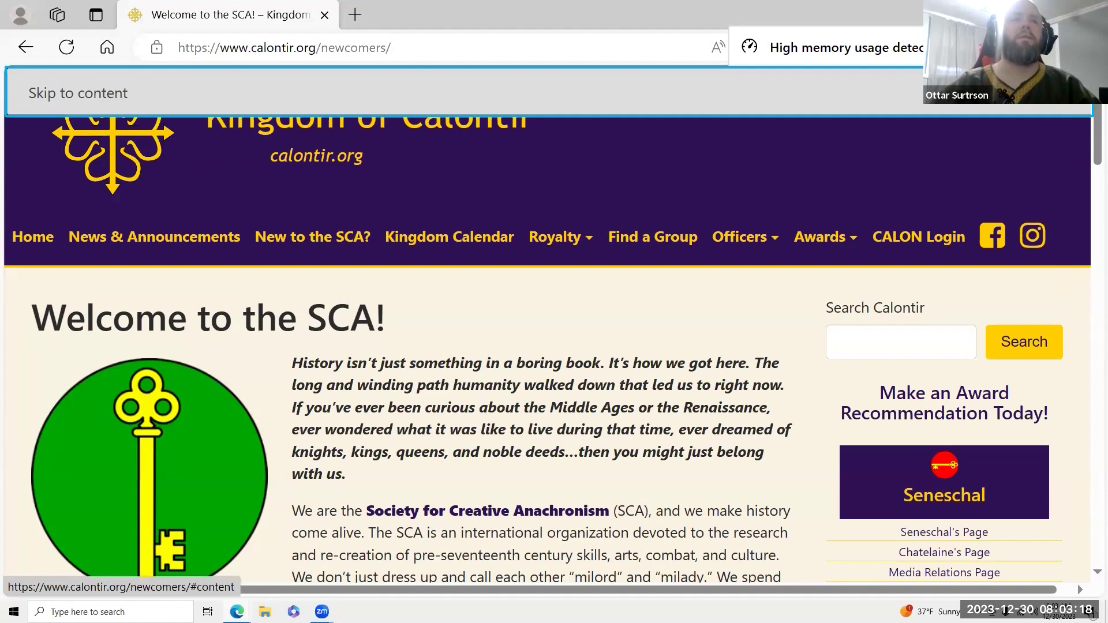
key(Return)
key(Tab)
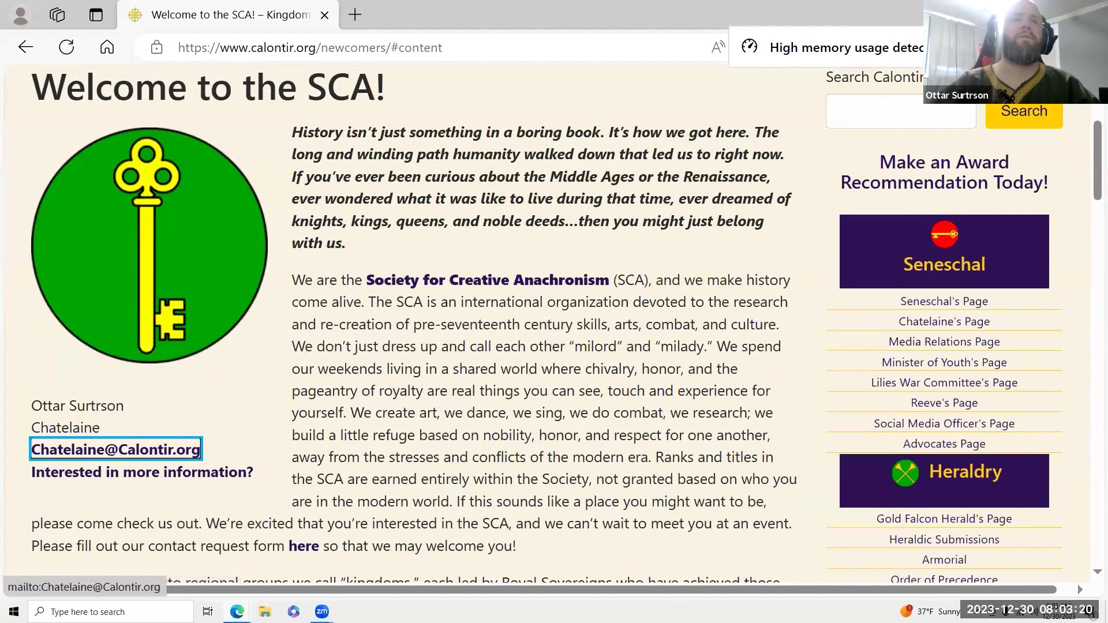
key(Tab)
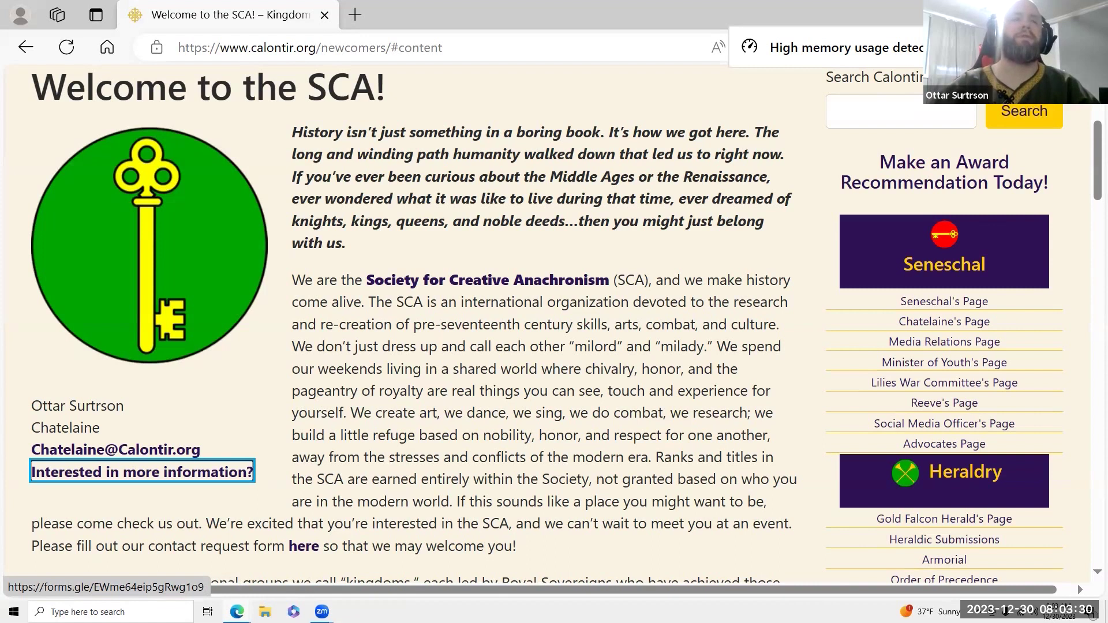
key(Return)
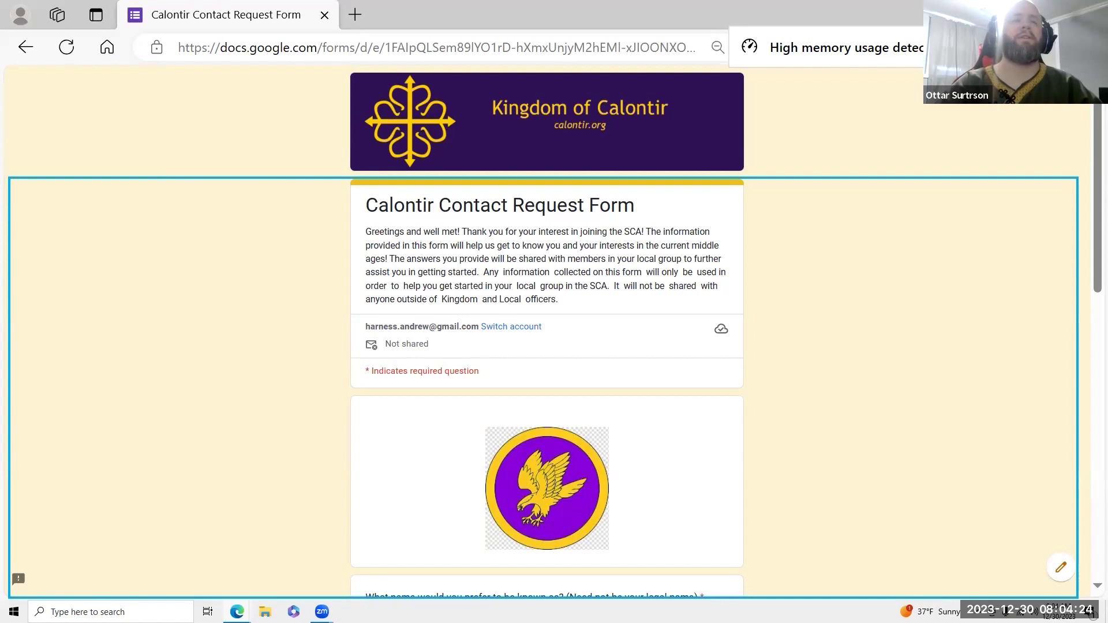
- Enter Chatelaine as the preferred name and He/him as the pronouns in the contact request form
key(Tab)
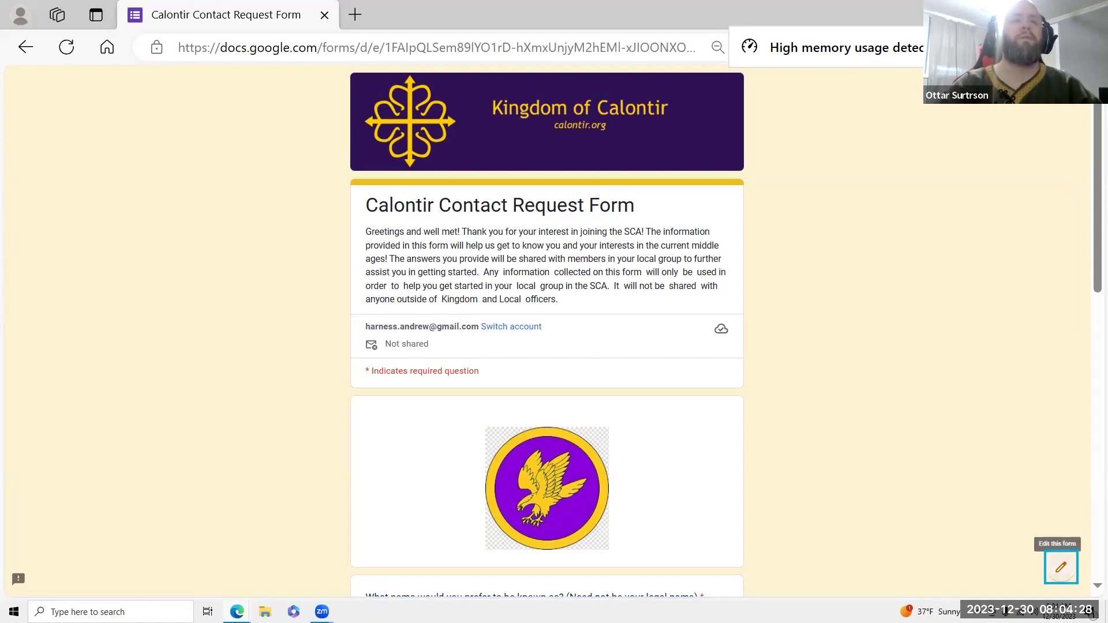
key(Tab)
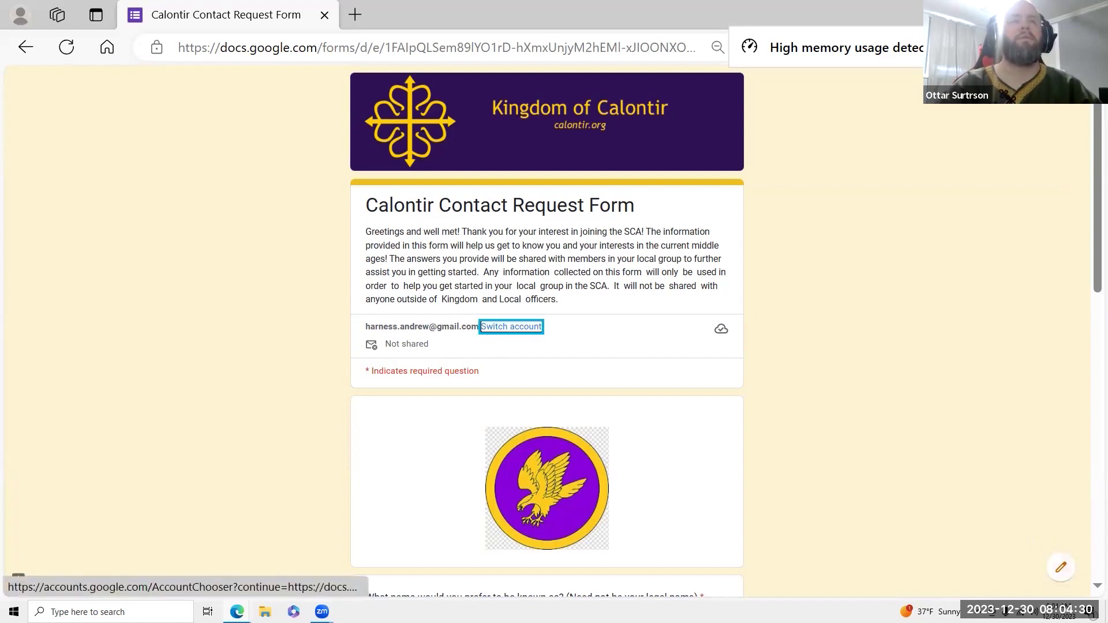
key(Tab)
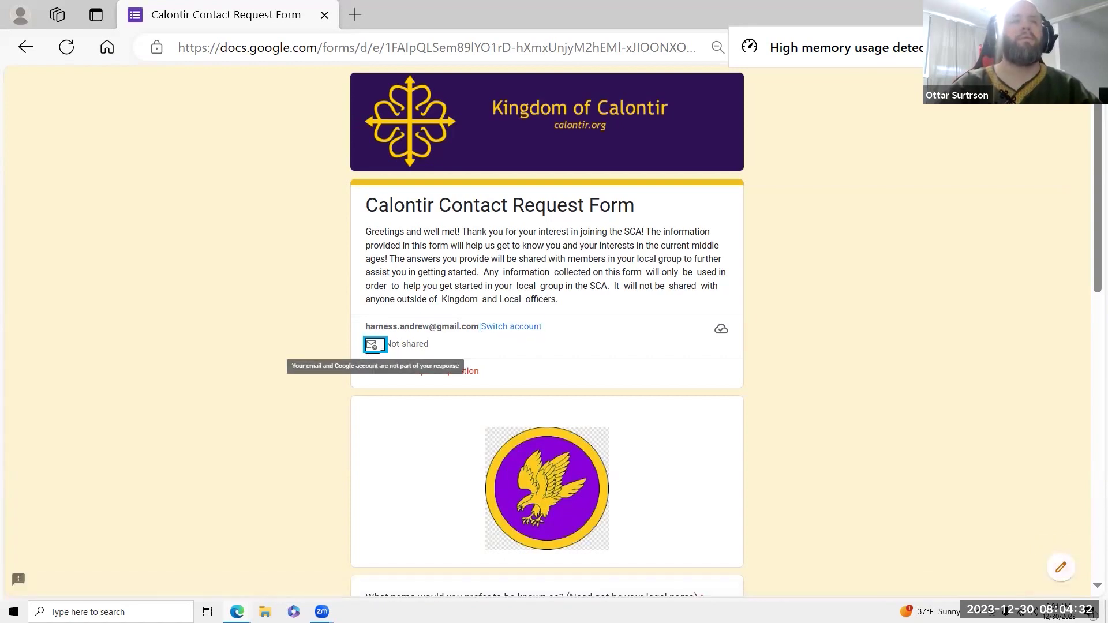
key(Tab)
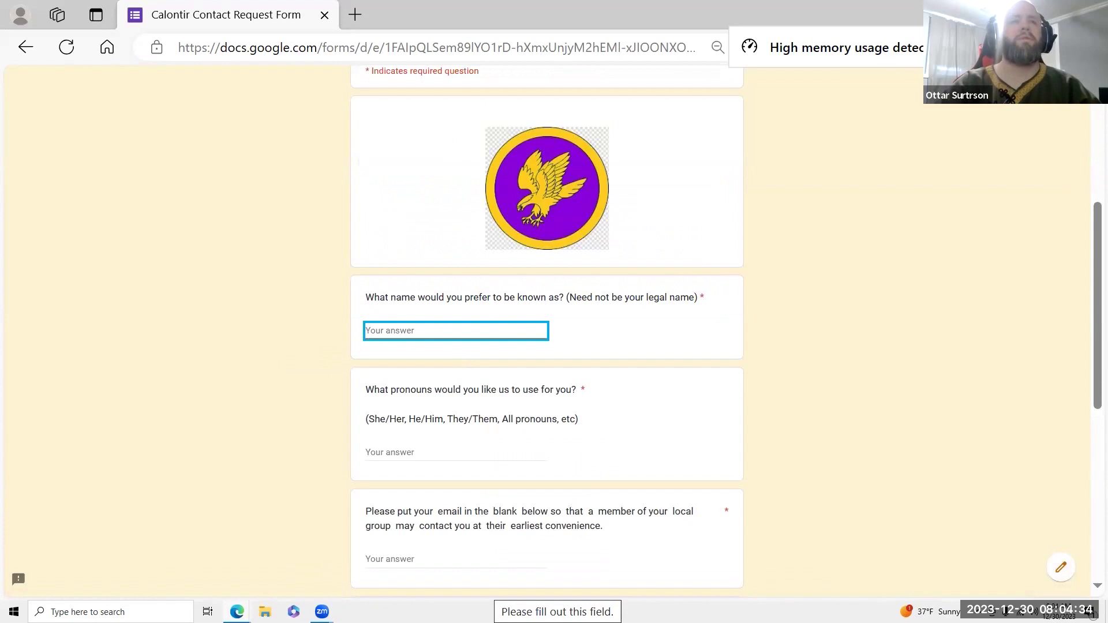
text(Chatelaine)
key(Tab)
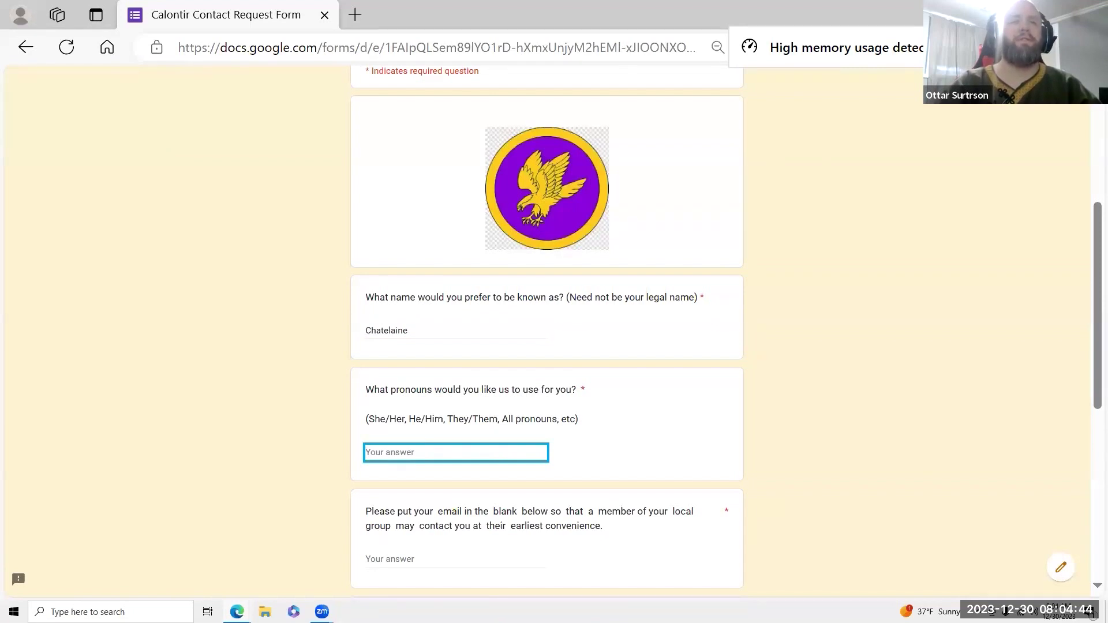
text(He/)
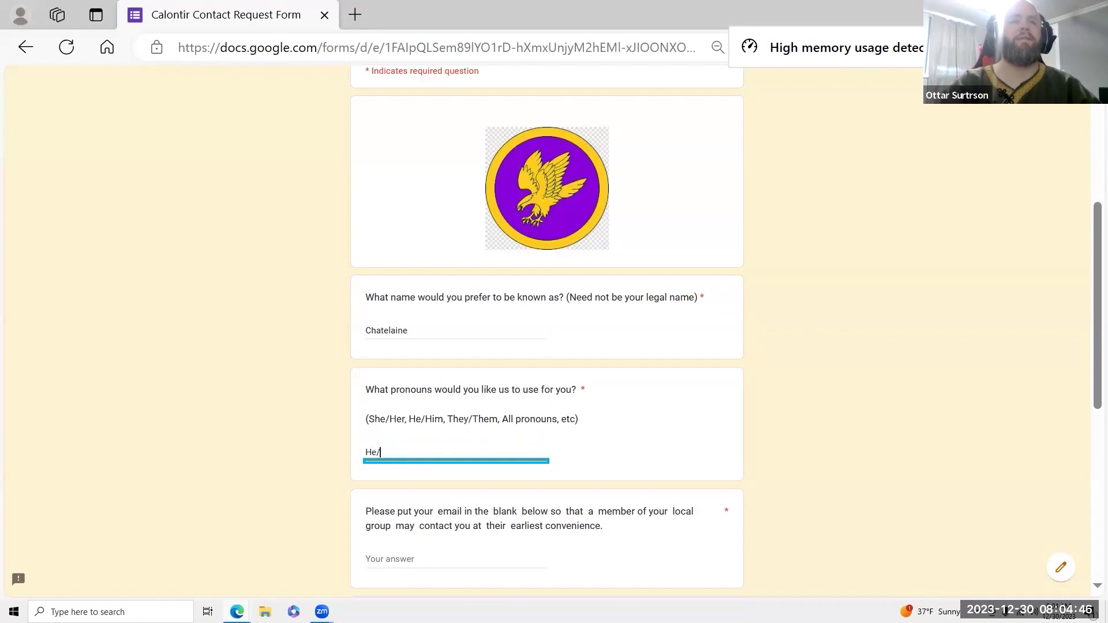
text(him)
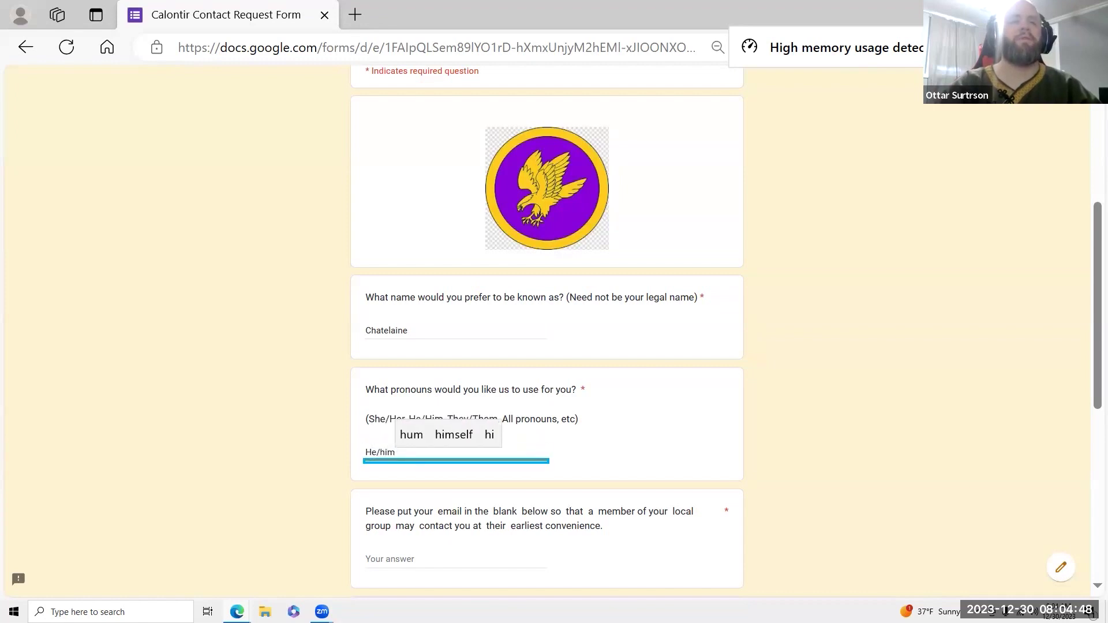
- Fill in the contact email address, accepting the saved suggestion for the Chatelaine's address
key(Tab)
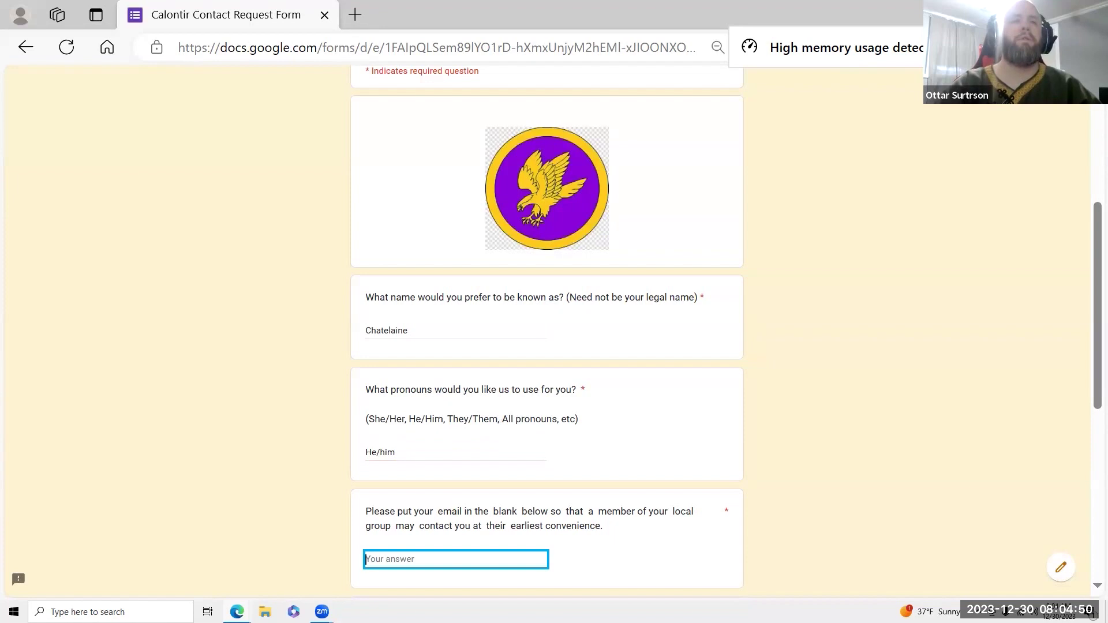
text(chatelaine)
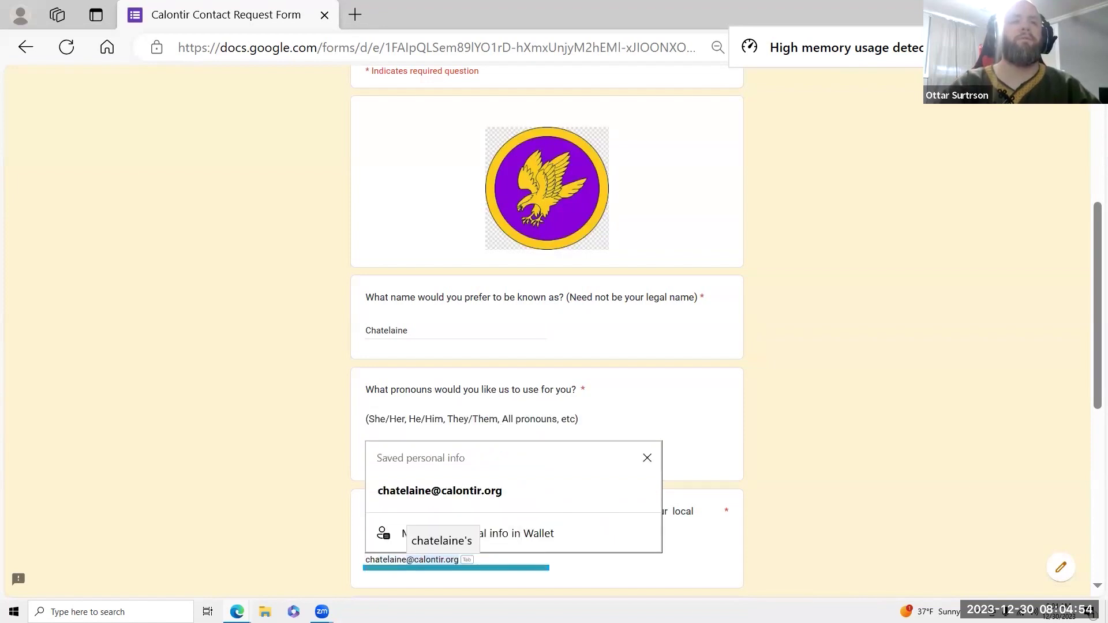
key(Tab)
- Choose Wichita, KS (Barony of Vatavia) as the nearest group
key(Tab)
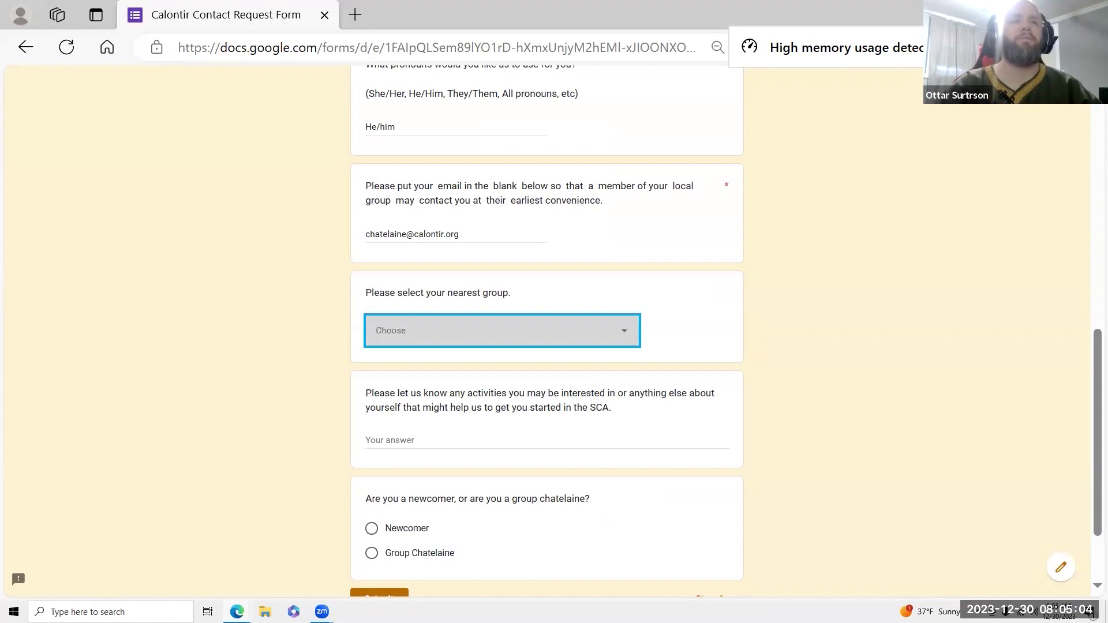
key(Tab)
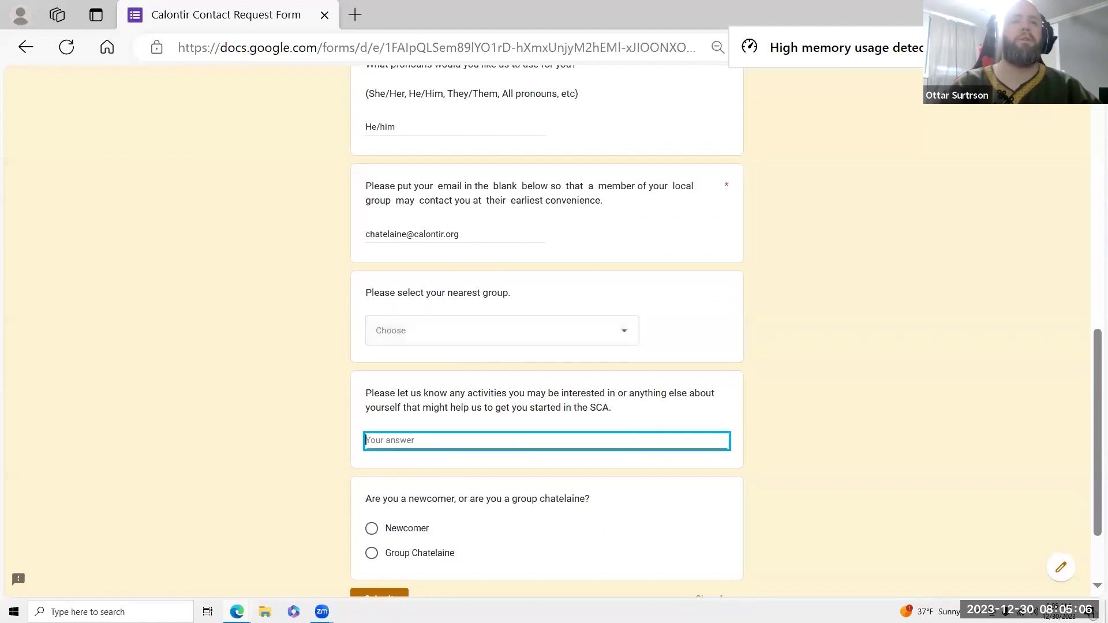
key(shift+Tab)
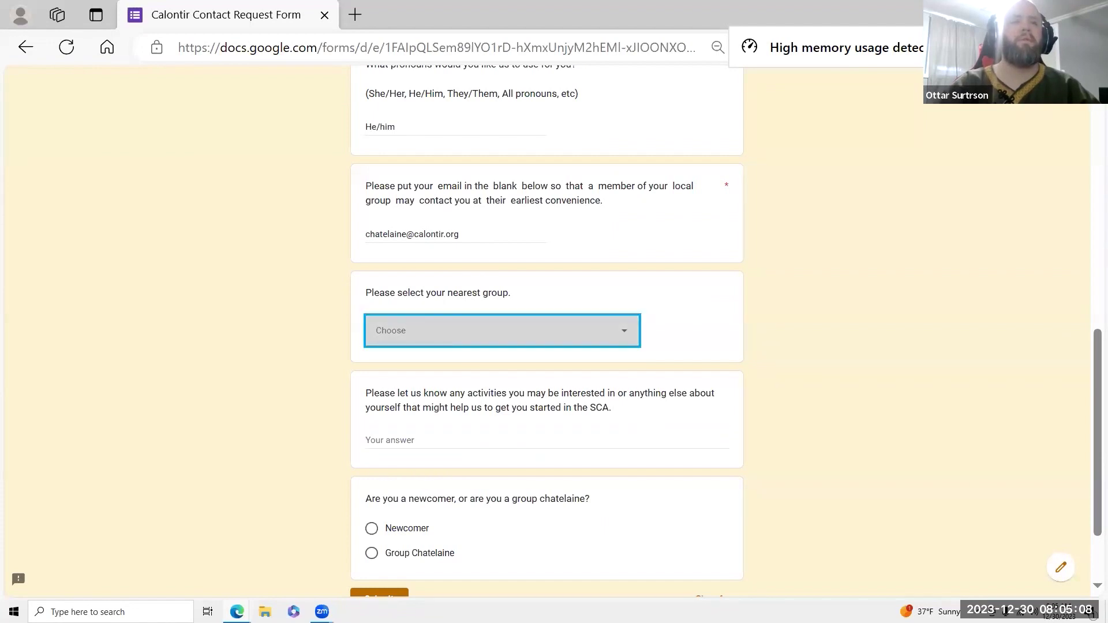
key(space)
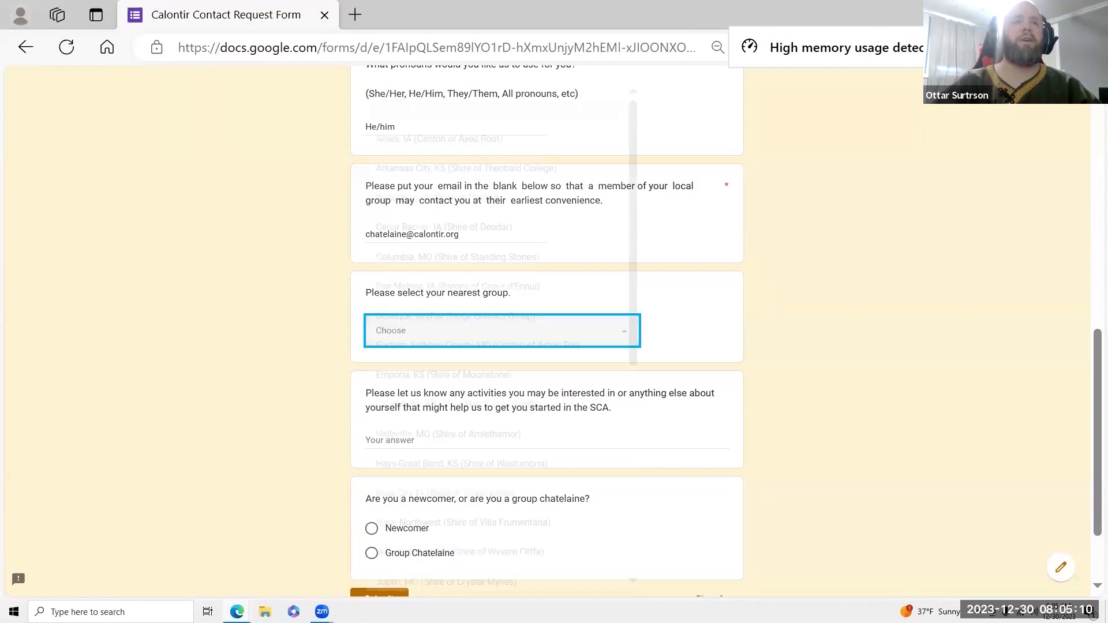
key(Down)
key(Down)
key(Down)
key(Down)
key(Down)
key(Down)
key(Down)
key(Down)
key(Down)
key(Down)
key(Down)
key(Down)
key(Down)
key(Down)
key(Down)
key(Down)
key(Down)
key(Down)
key(Down)
key(Down)
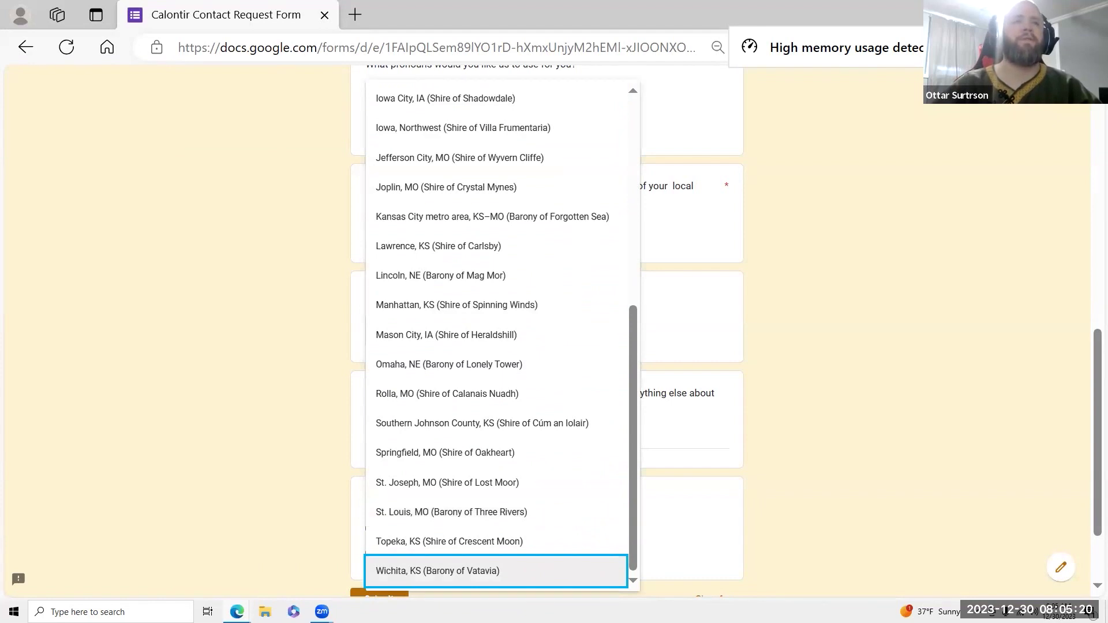
key(Return)
- Answer the activities question with "Armored combat, IRapier combat, I'm a chef, and I have a guide dog."
key(Tab)
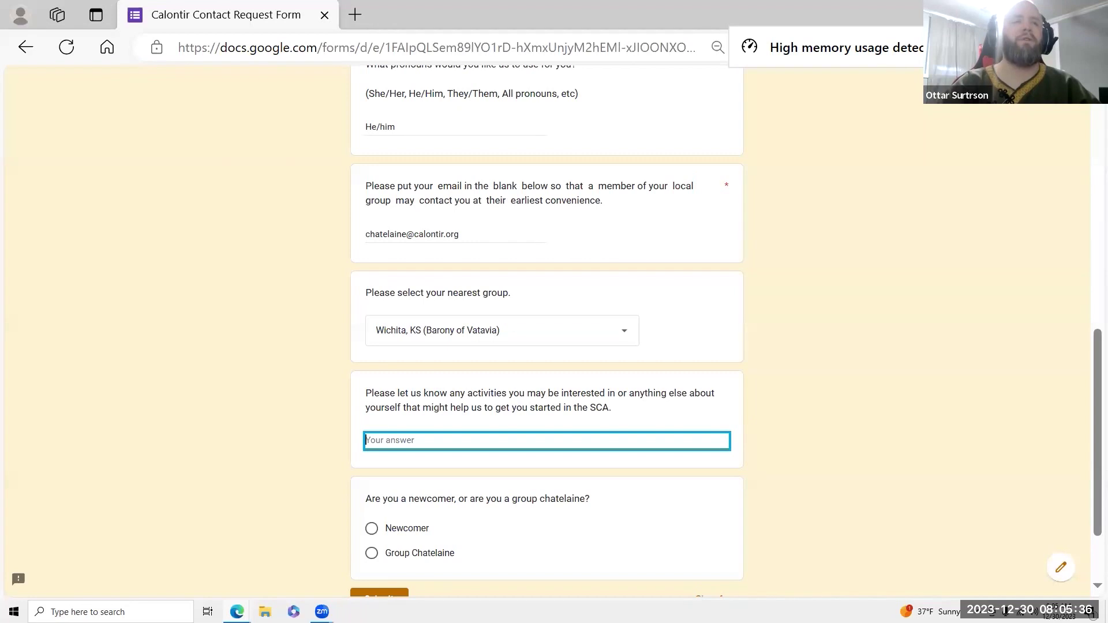
text(Ar)
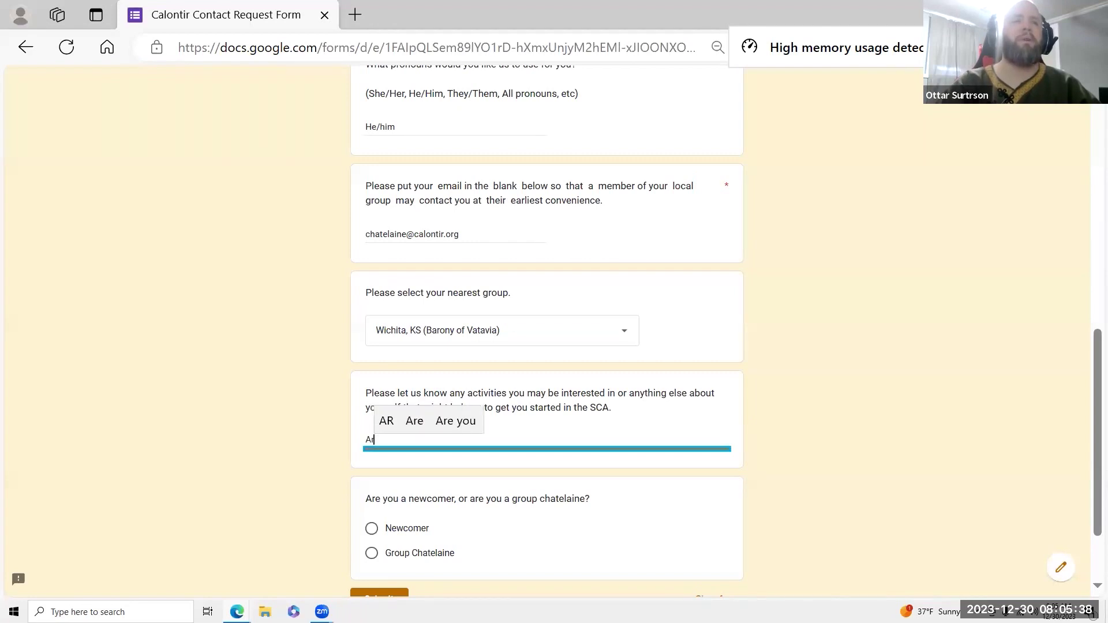
text(mored combat, I)
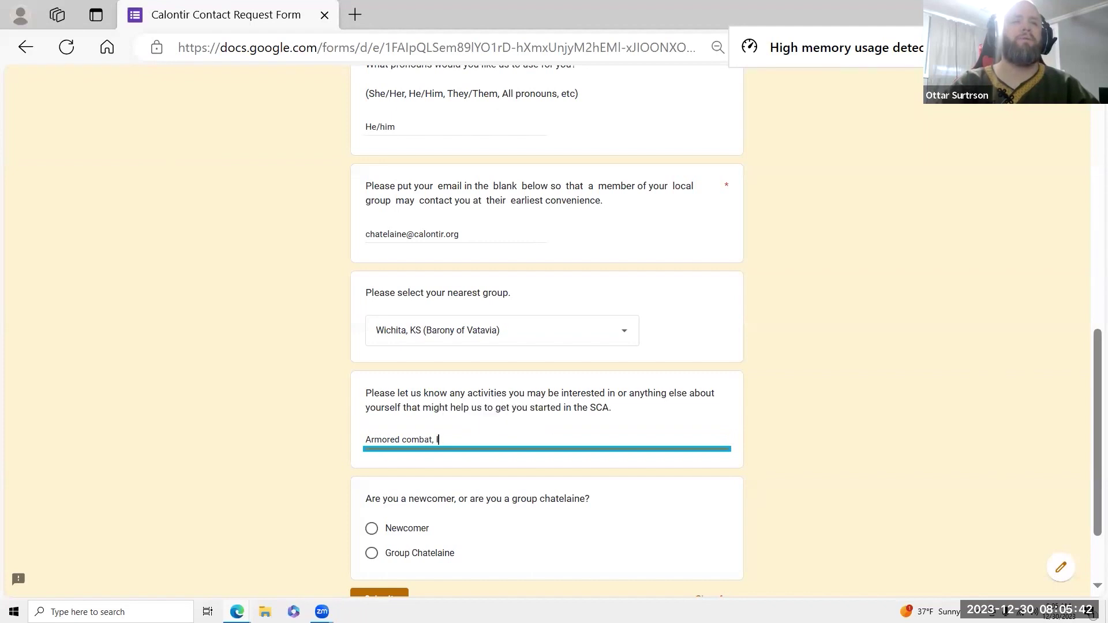
text(Rapier)
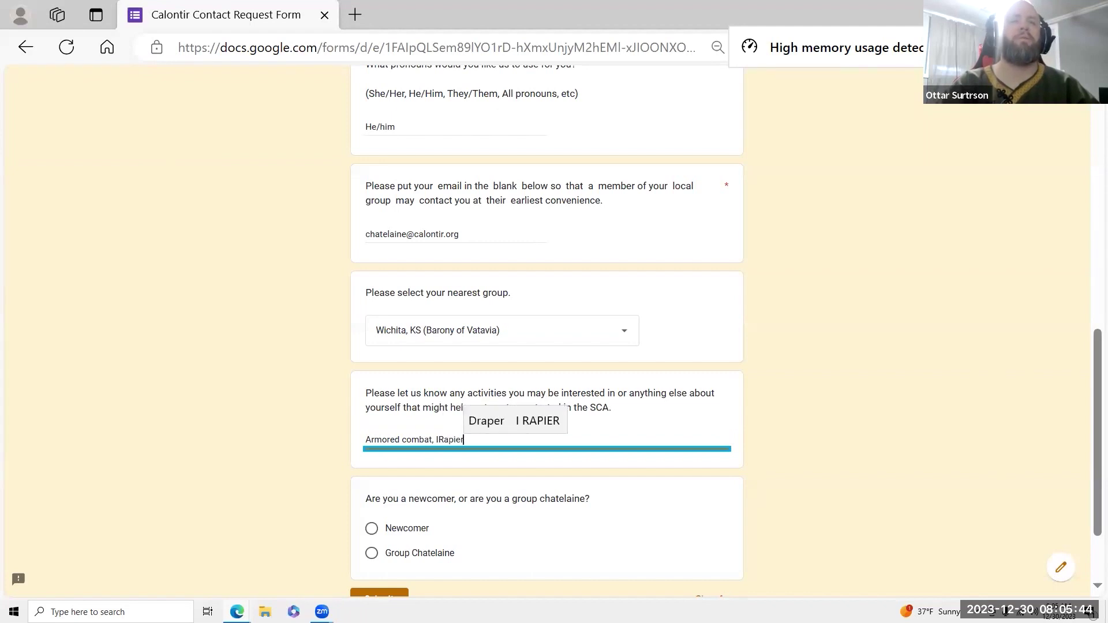
text( combat)
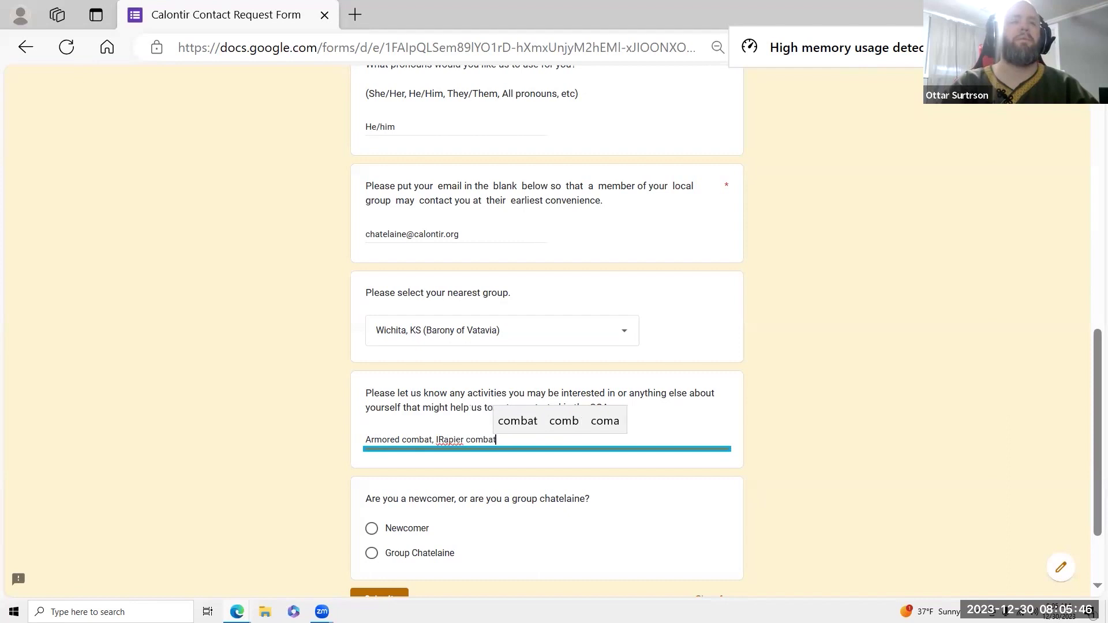
text(. I'm a chef, and I have a guide dog.)
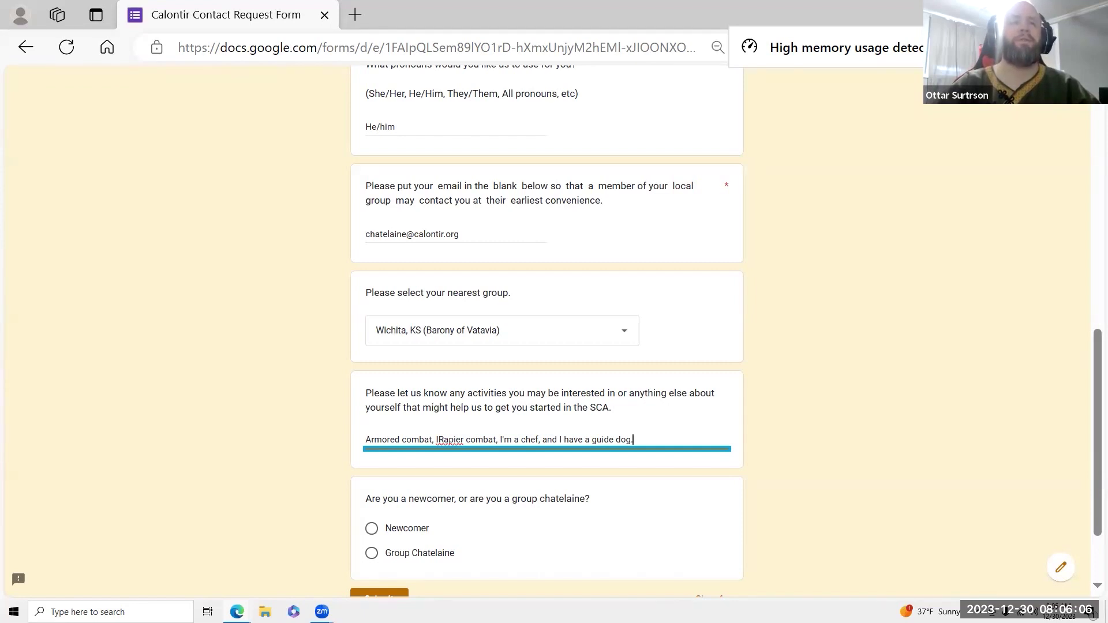
- Answer the newcomer or chatelaine question with Group Chatelaine and submit the form
key(Tab)
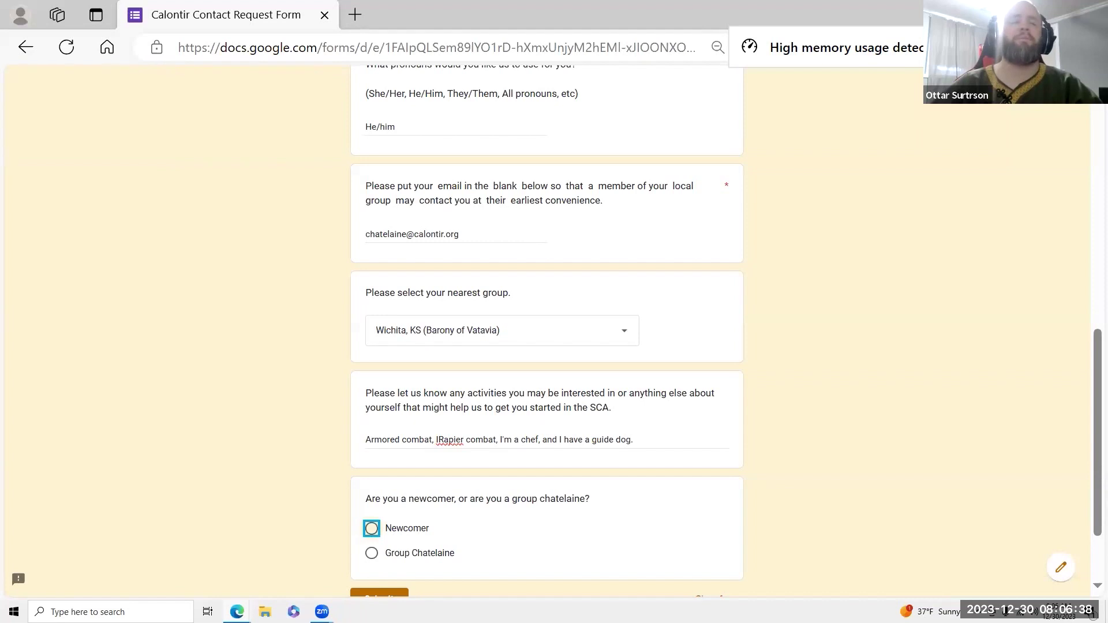
key(Down)
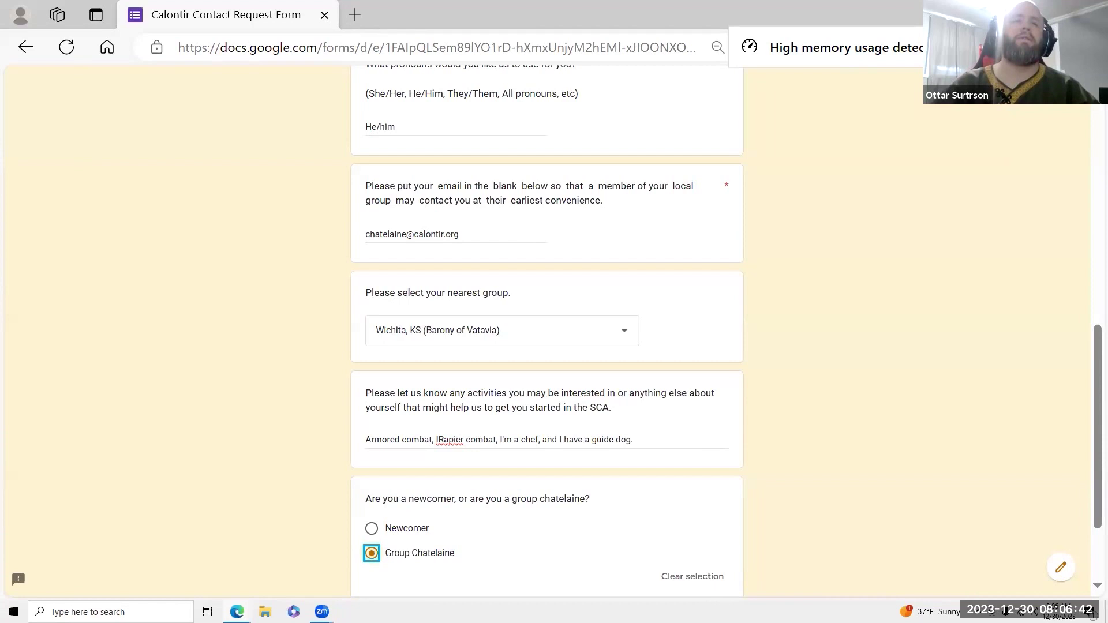
key(Tab)
key(Tab)
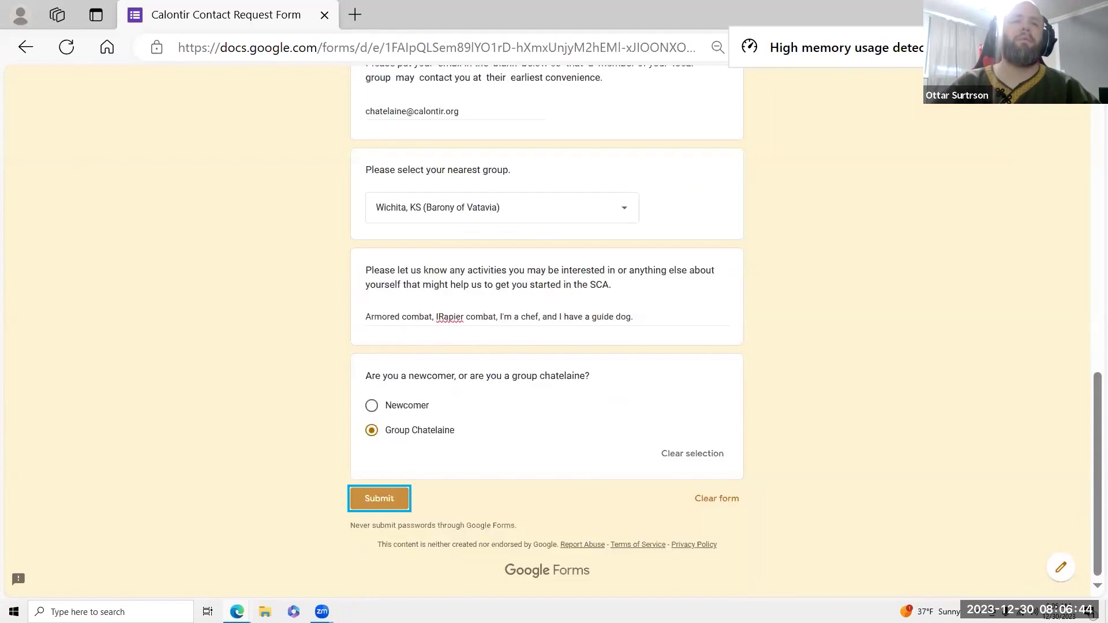
key(Return)
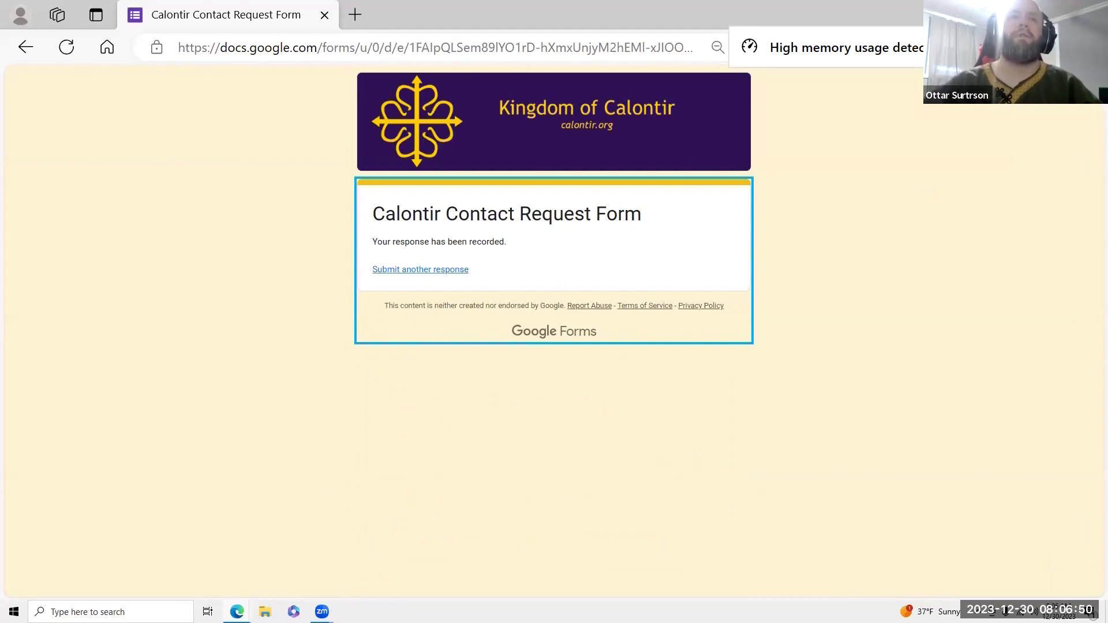
- Switch to the responses spreadsheet and review the new entry's timestamp, preferred name, email, nearest group and contacted-mark cells in row 2
key(alt+Tab)
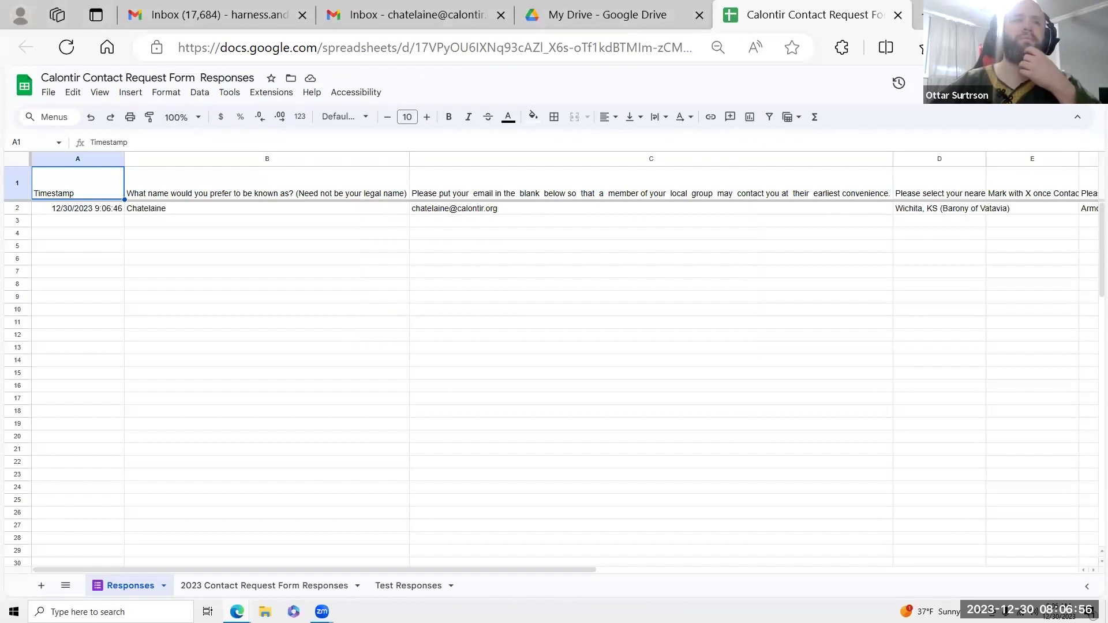
click(78, 208)
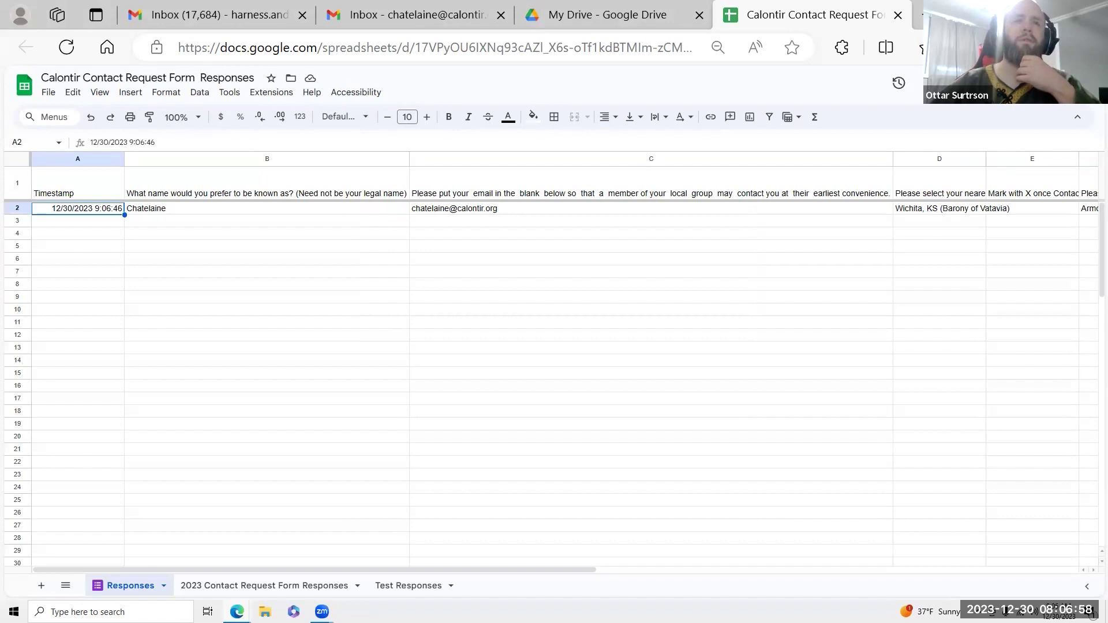
click(267, 208)
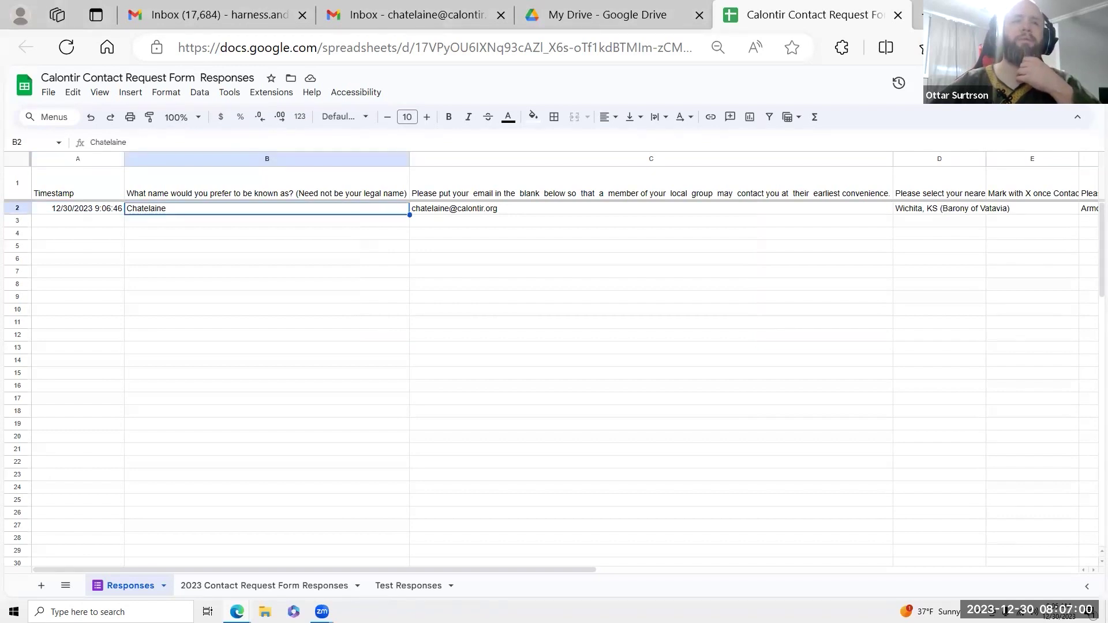
click(651, 208)
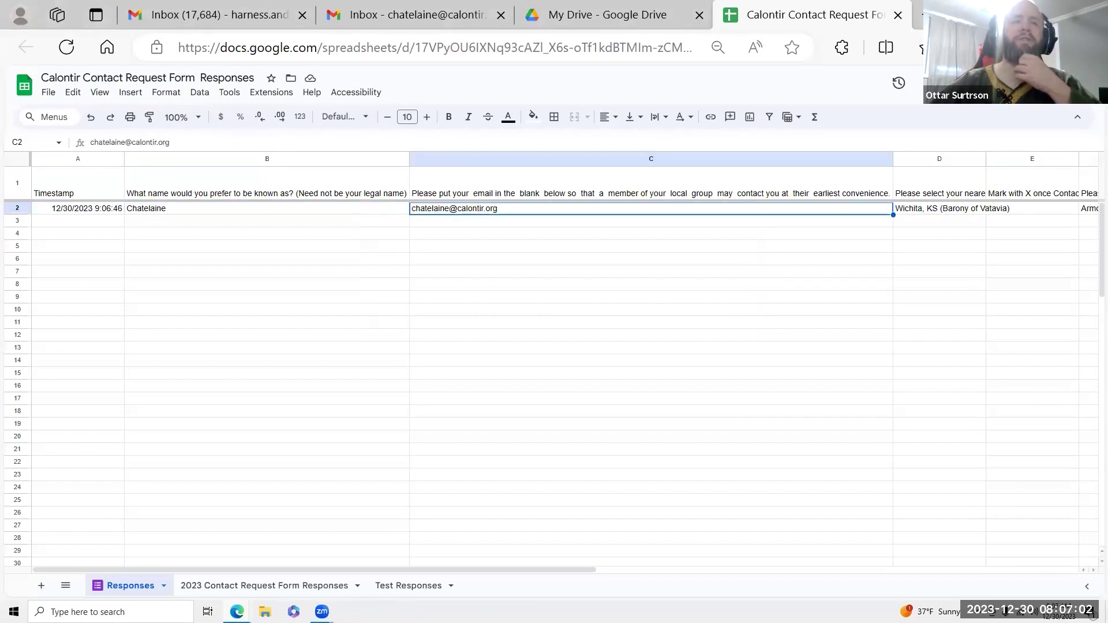
click(980, 208)
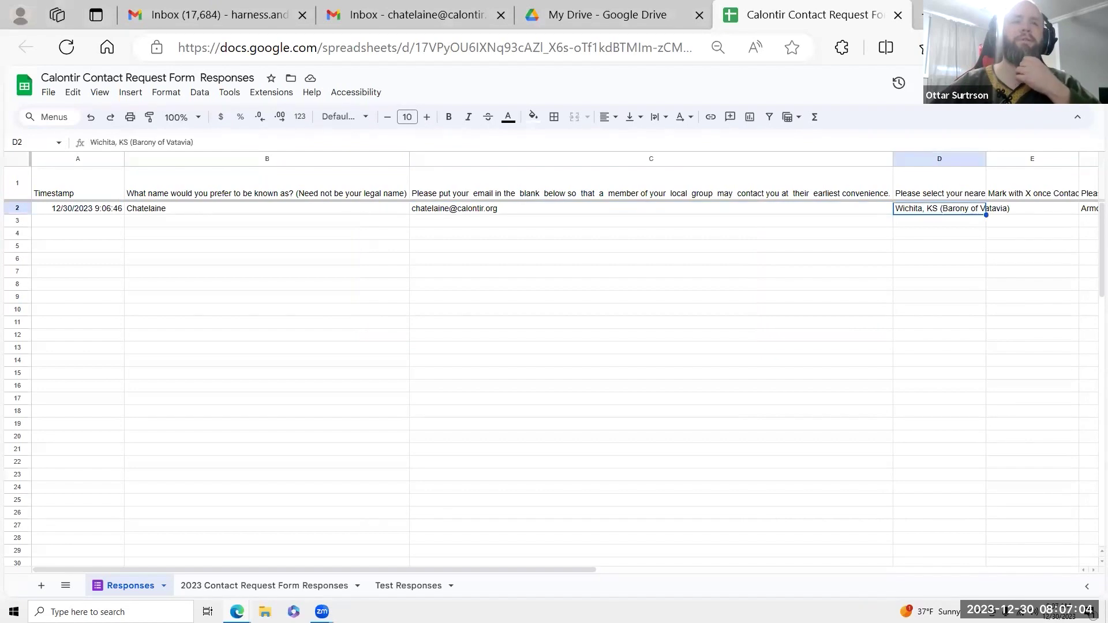
key(Right)
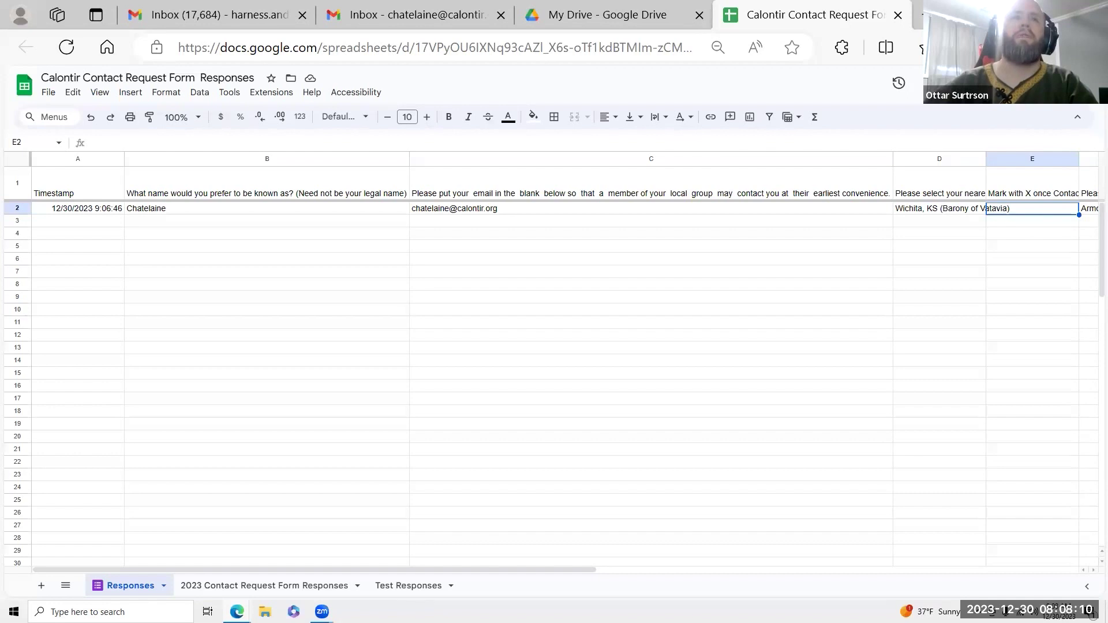
- Close the responses spreadsheet and look over the welcome documents in the Local Group Welcome Letters folder in Google Drive
key(ctrl+w)
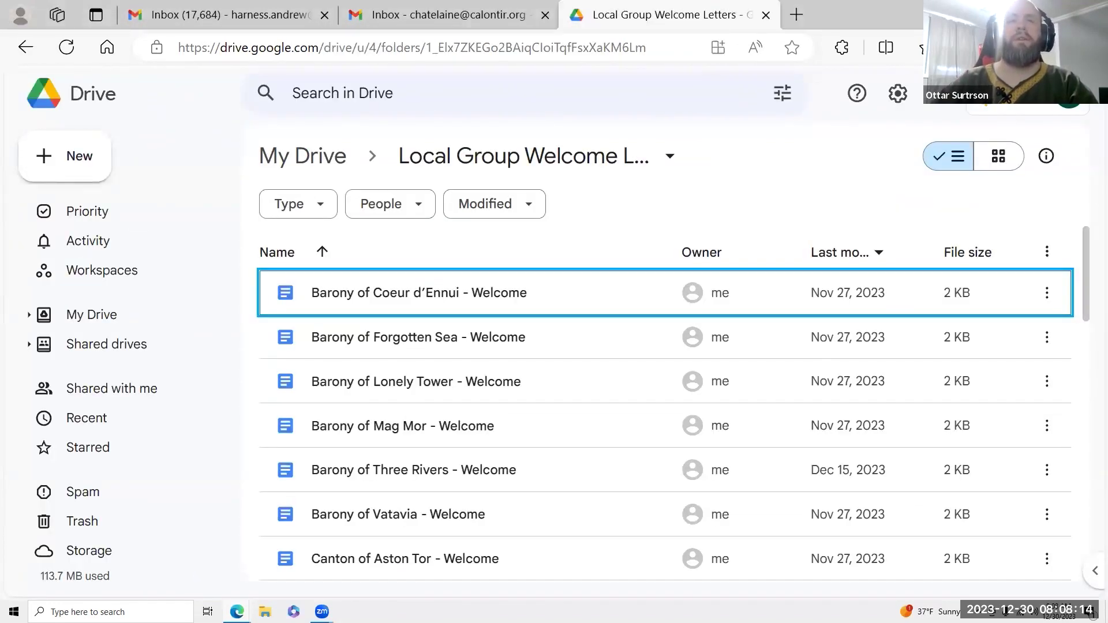
key(Down)
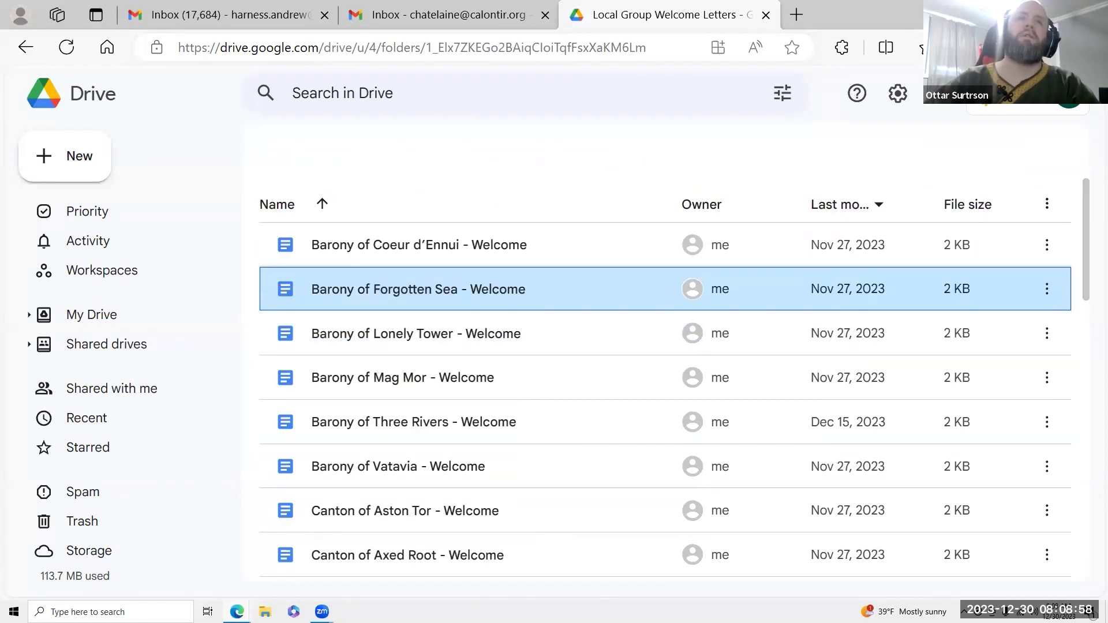
- Close the Drive folder and read through the Calontir welcome email introducing the newcomer to the Barony of Vatavia in Gmail
key(ctrl+w)
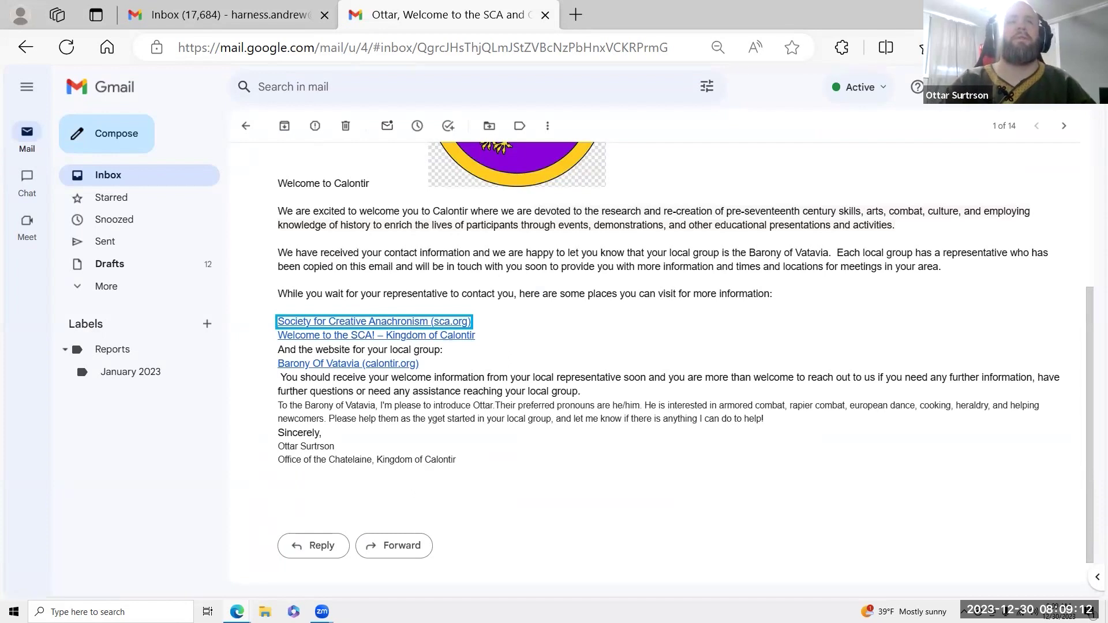
key(ctrl+super+Return)
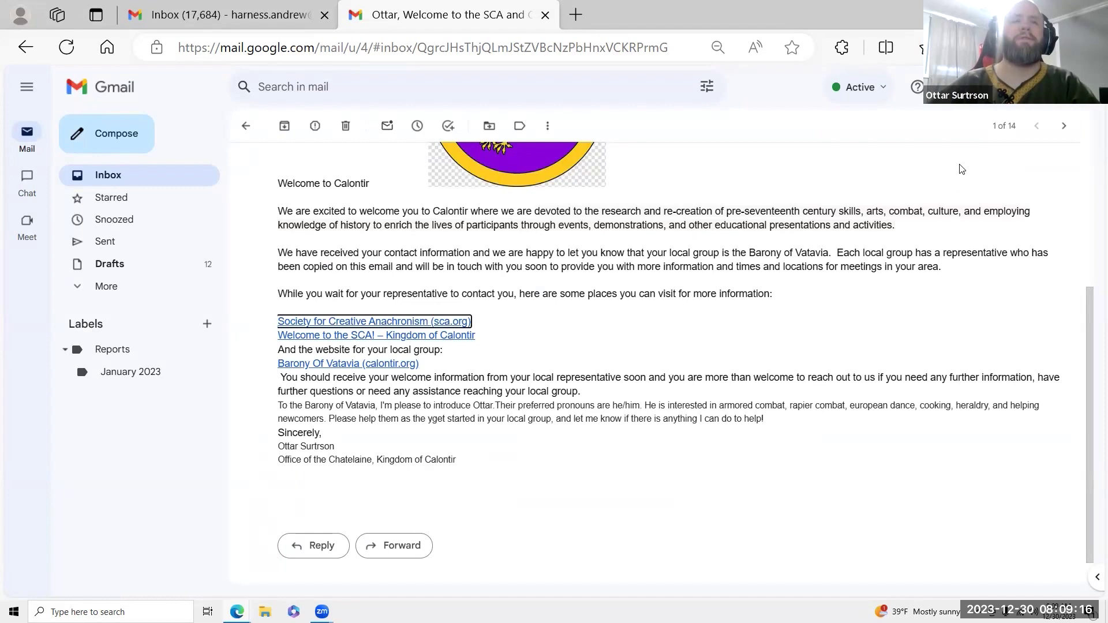
scroll(961, 169, down, 1)
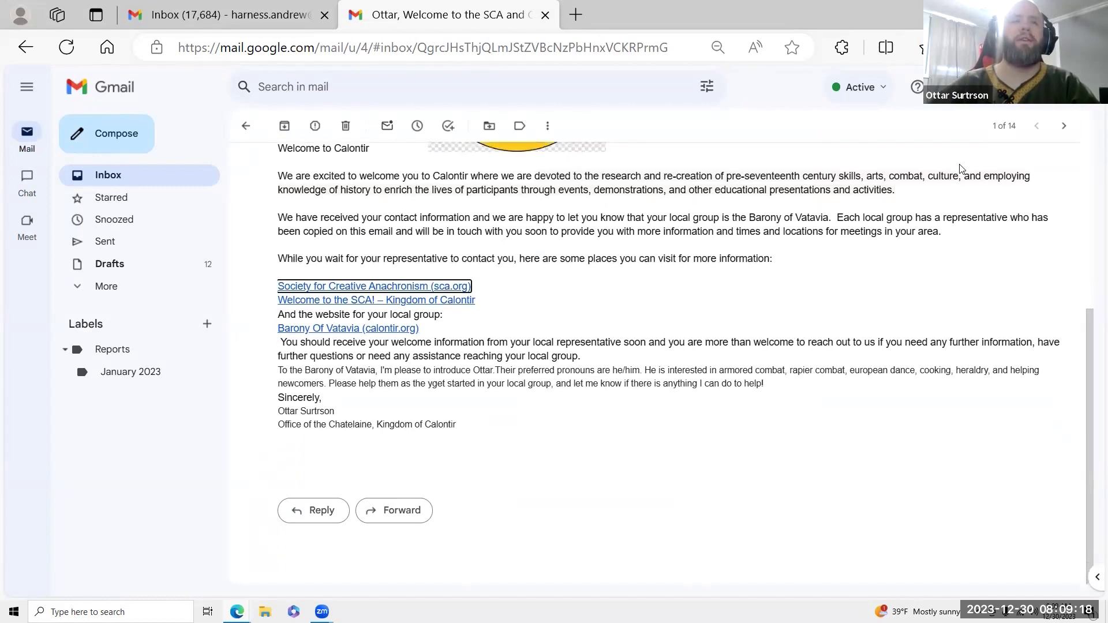